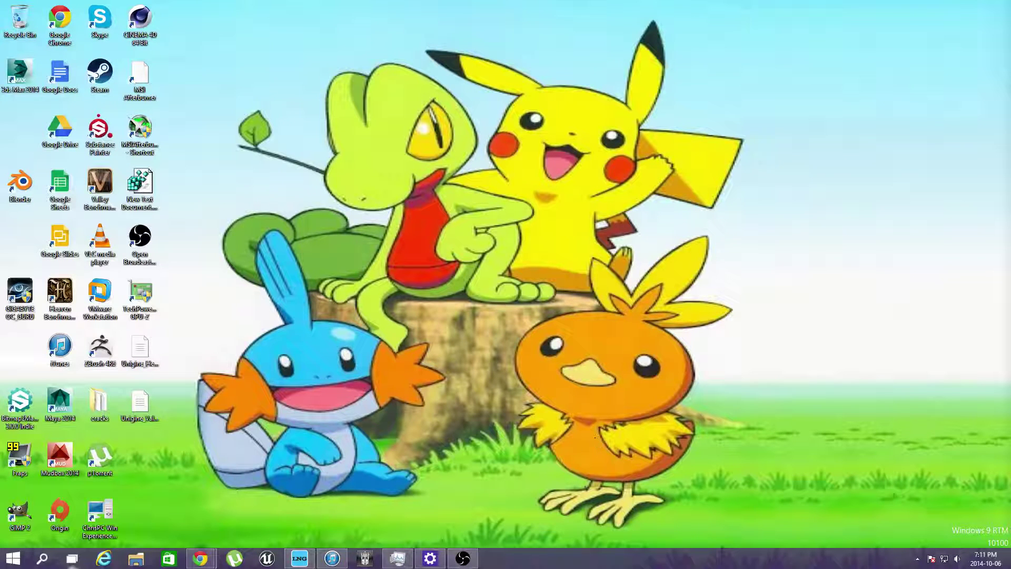
# Launch Task Scheduler by searching 'schedule tasks' from the Start menu
pyautogui.click(12, 558)
pyautogui.write('sch')
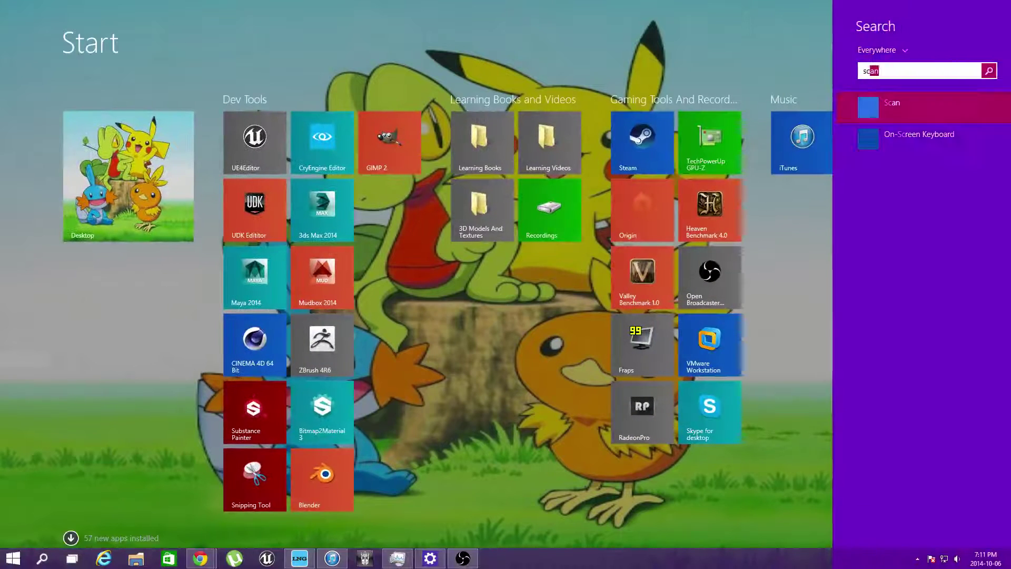
pyautogui.write('e')
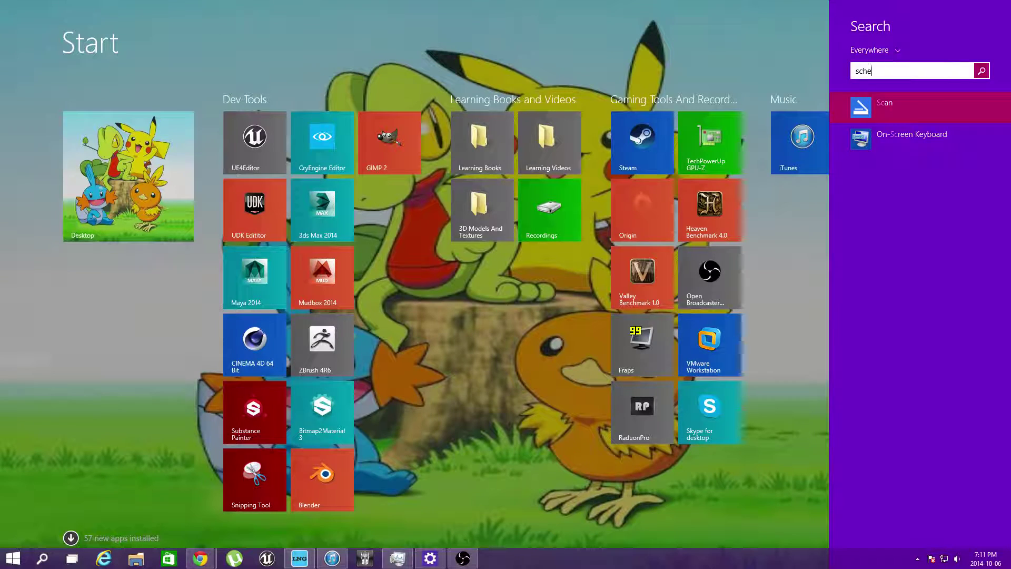
pyautogui.write('dule tasks')
pyautogui.press('Return')
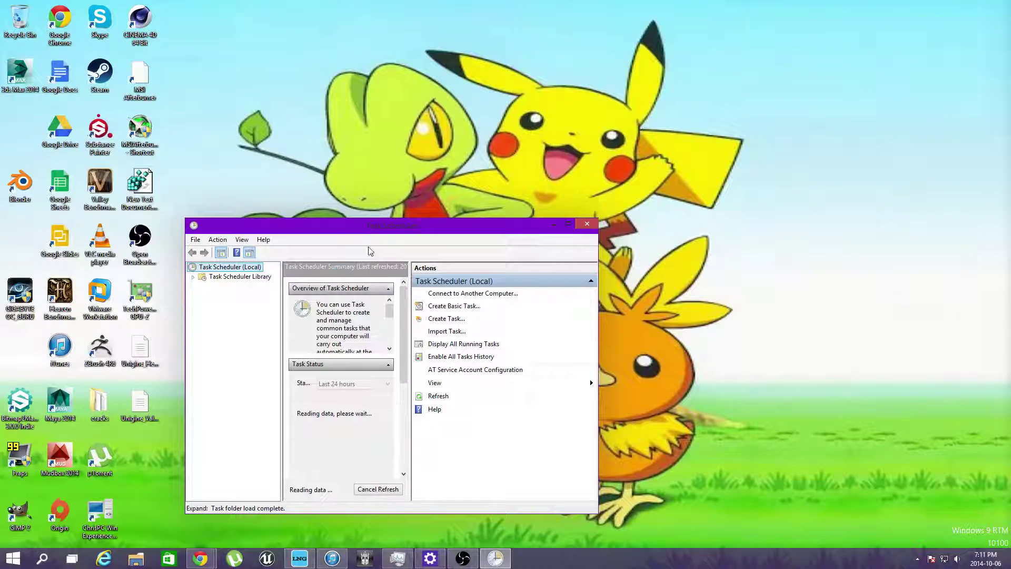
# Select Task Scheduler Library and maximize the Task Scheduler window
pyautogui.click(257, 277)
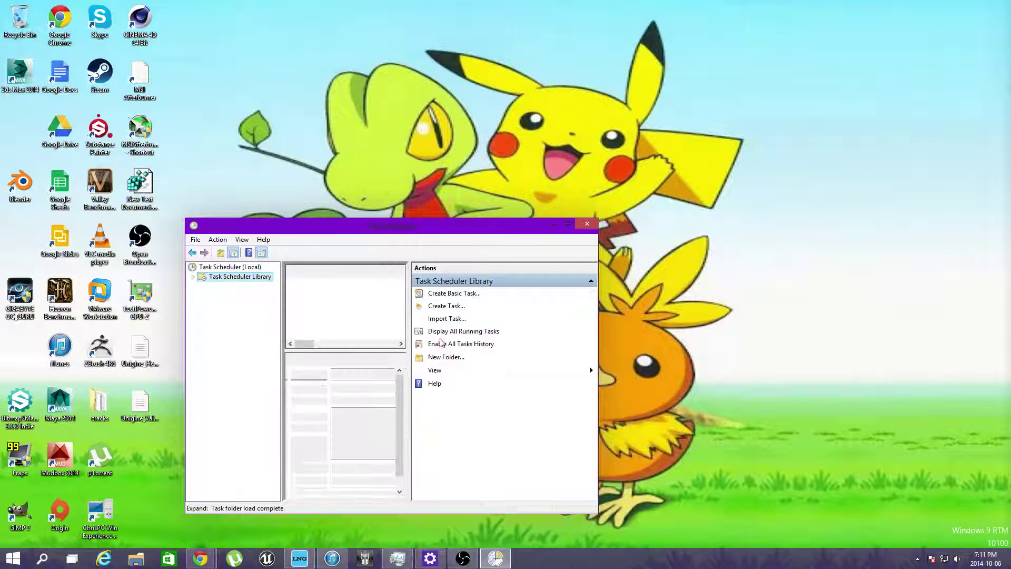
pyautogui.click(569, 224)
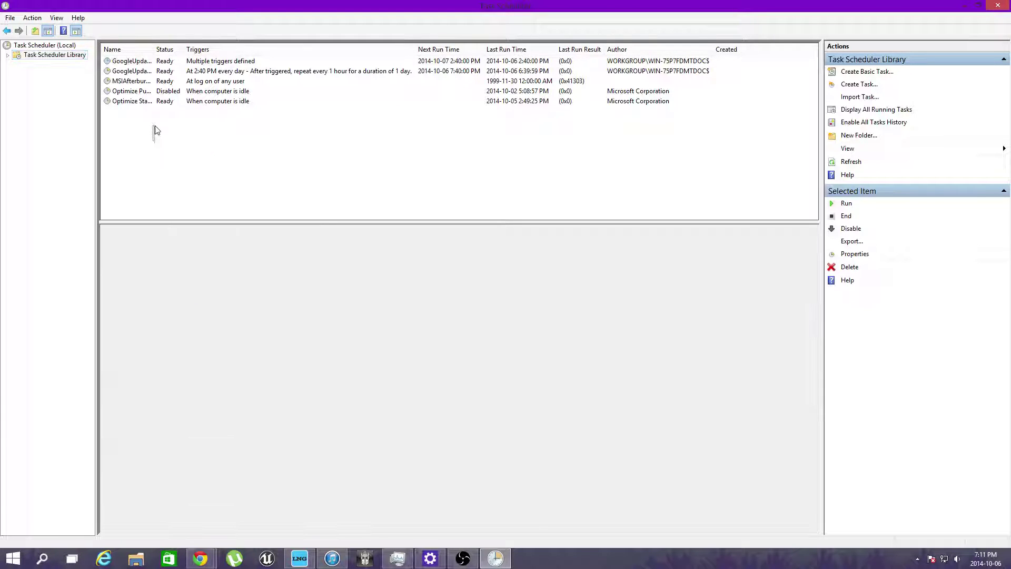
pyautogui.click(154, 142)
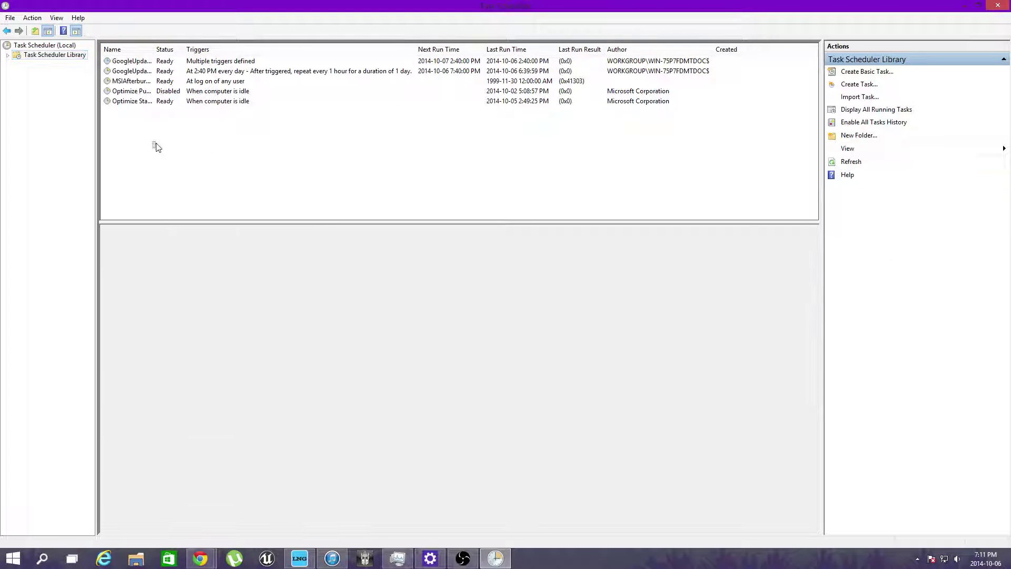
# Expand Task Scheduler Library > Microsoft > Windows to list its task subfolders
pyautogui.click(7, 54)
pyautogui.click(46, 74)
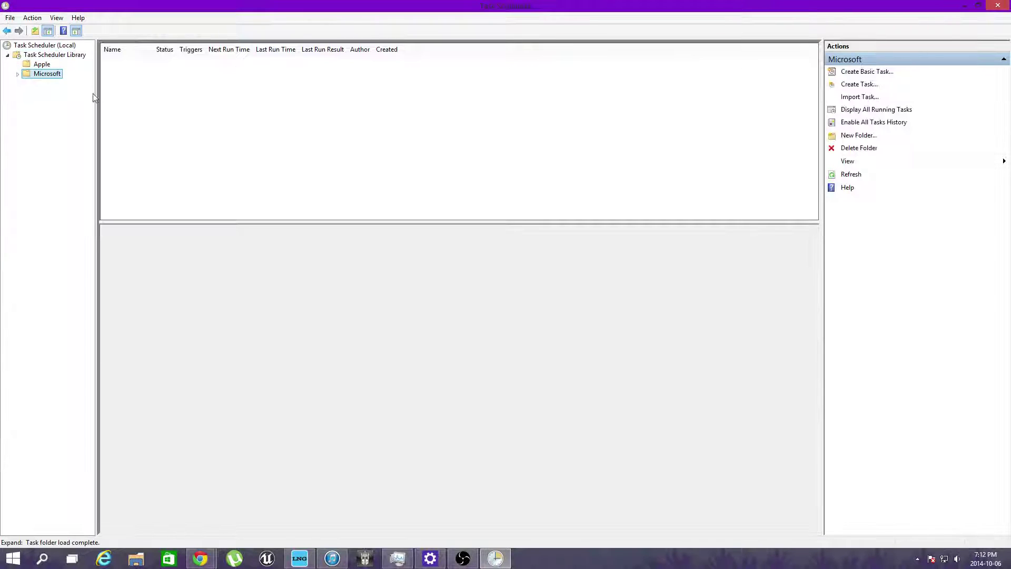
pyautogui.click(17, 75)
pyautogui.click(55, 84)
pyautogui.click(27, 84)
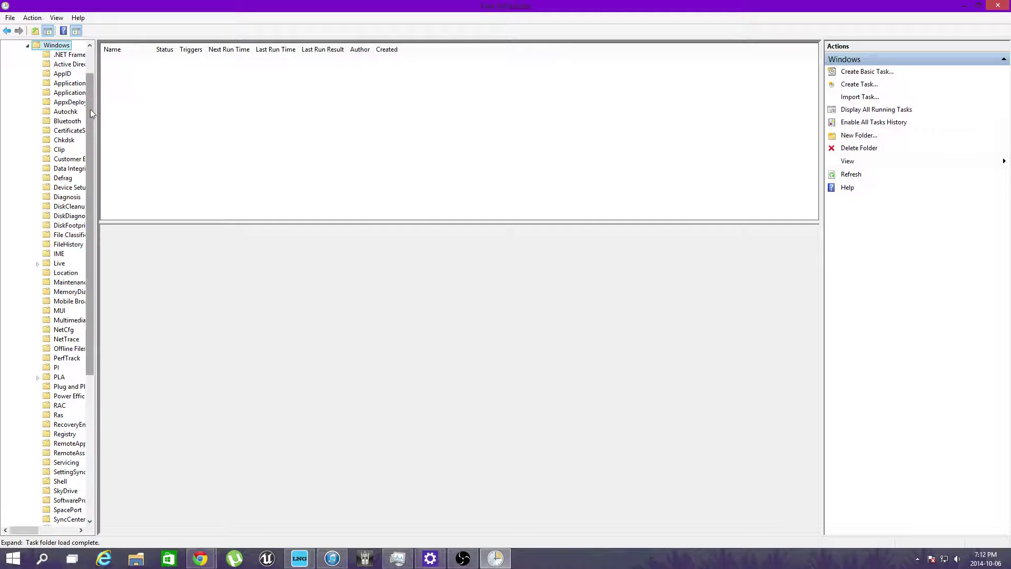
pyautogui.moveTo(90, 112); pyautogui.dragTo(113, 287)
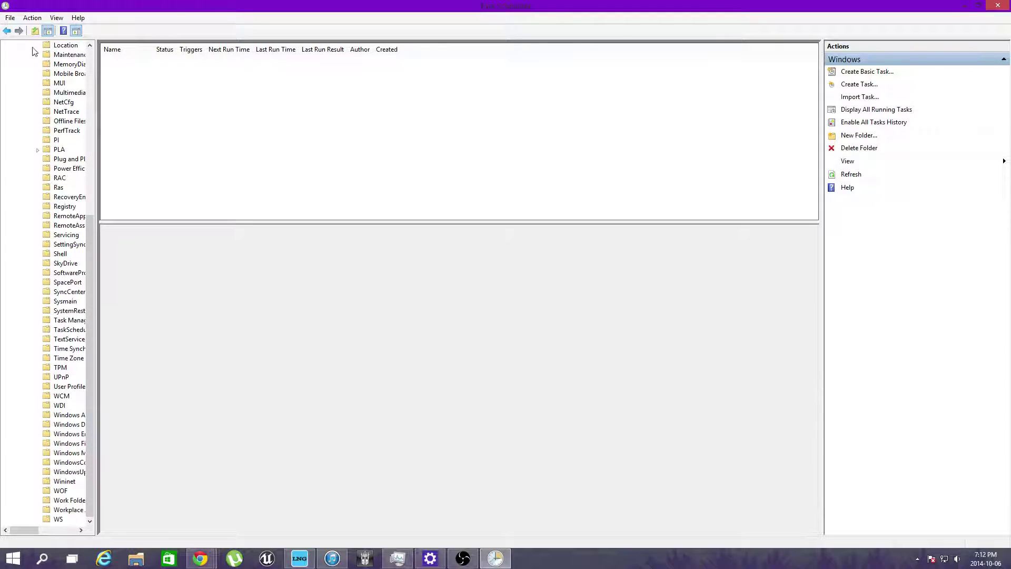
pyautogui.moveTo(87, 236); pyautogui.dragTo(81, 49)
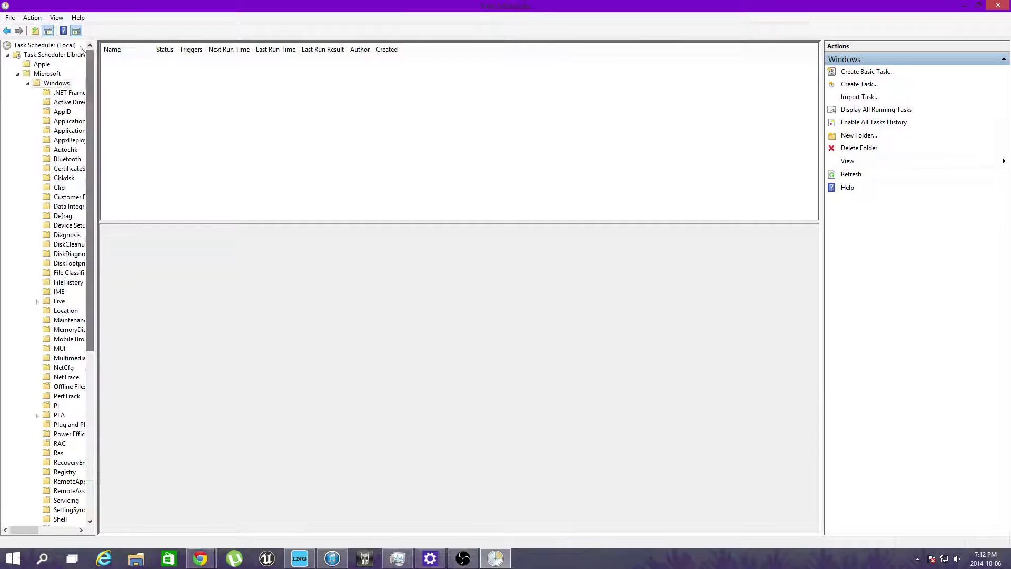
# Show the Task Scheduler Library tasks and widen the Name column for full names
pyautogui.click(74, 55)
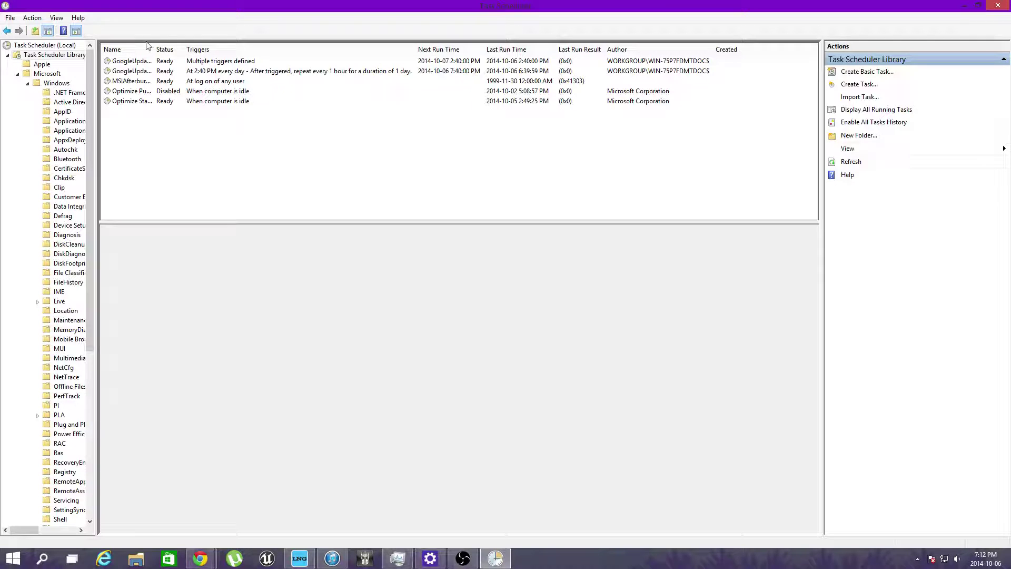
pyautogui.moveTo(150, 45); pyautogui.dragTo(315, 100)
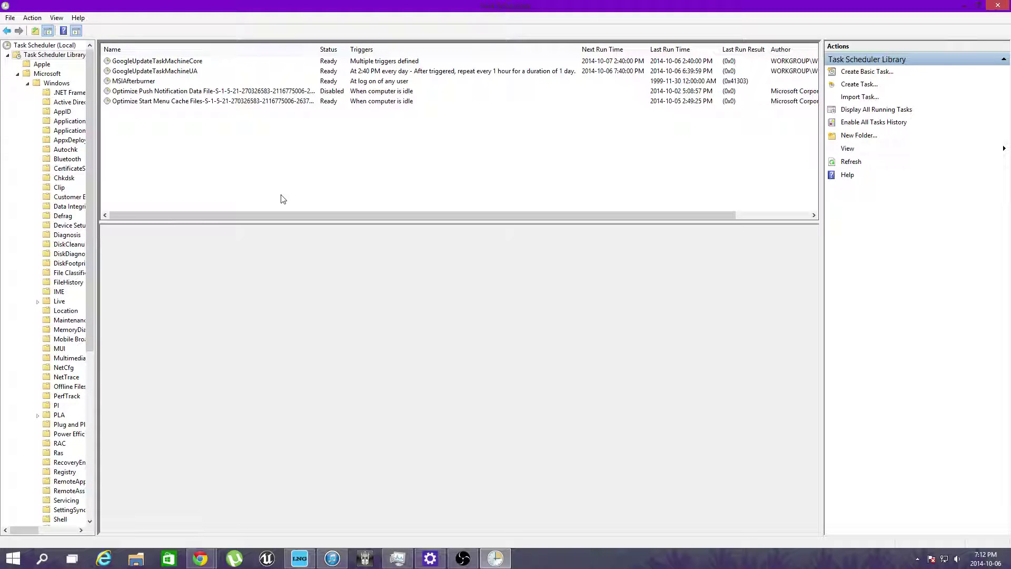
pyautogui.rightClick(146, 124)
pyautogui.click(138, 124)
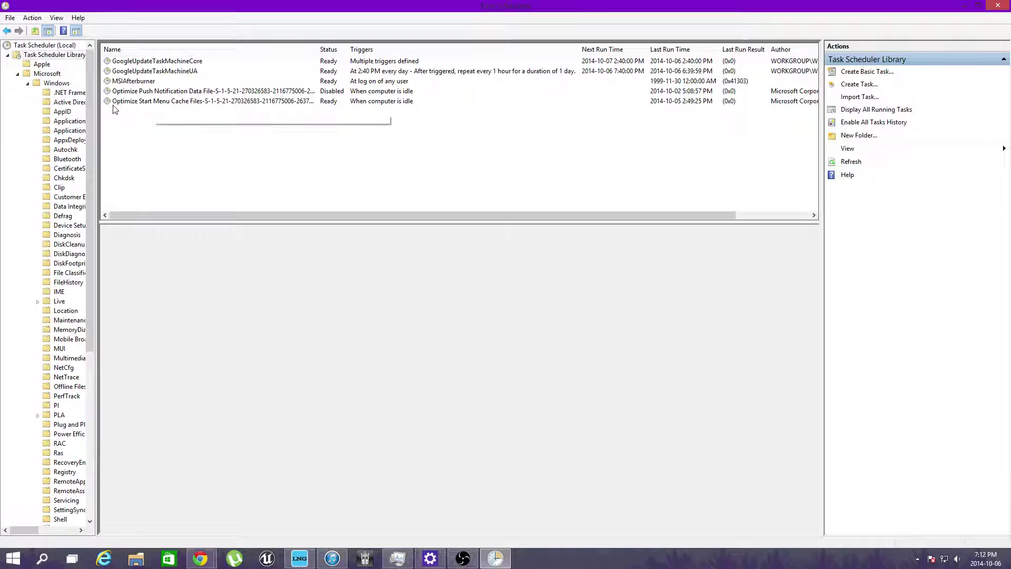
# Look at the Optimize Start Menu task's context menu, then open the Diagnosis folder
pyautogui.rightClick(140, 118)
pyautogui.rightClick(213, 102)
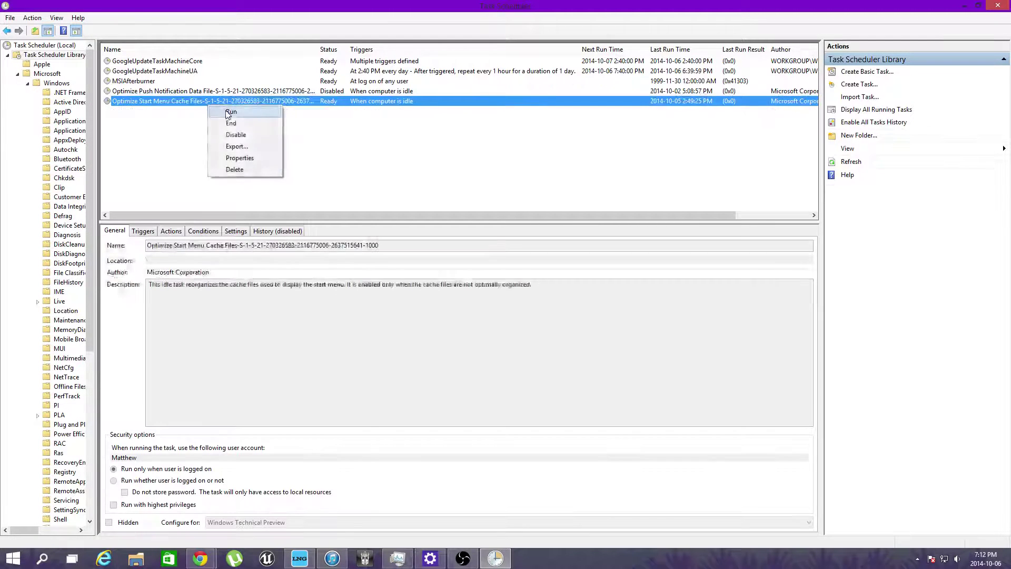
pyautogui.click(156, 188)
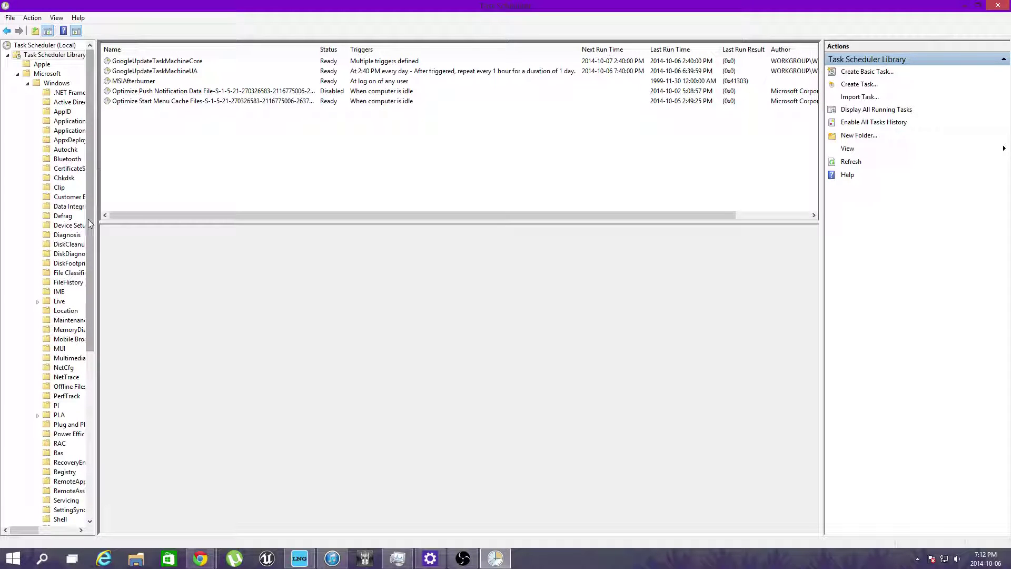
pyautogui.click(78, 237)
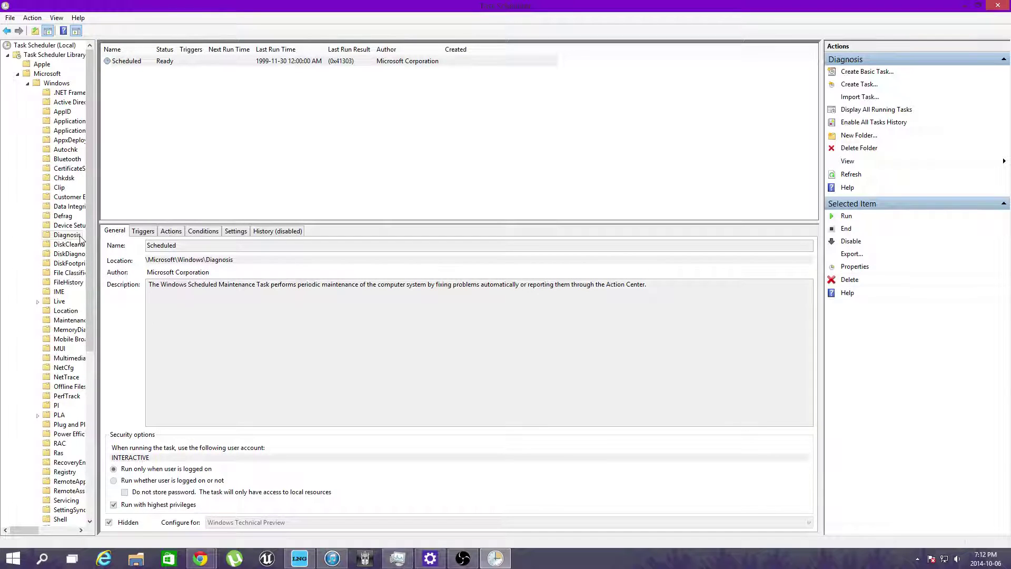
# Select the Scheduled task, then scroll down to open the User Profile Service folder
pyautogui.click(140, 59)
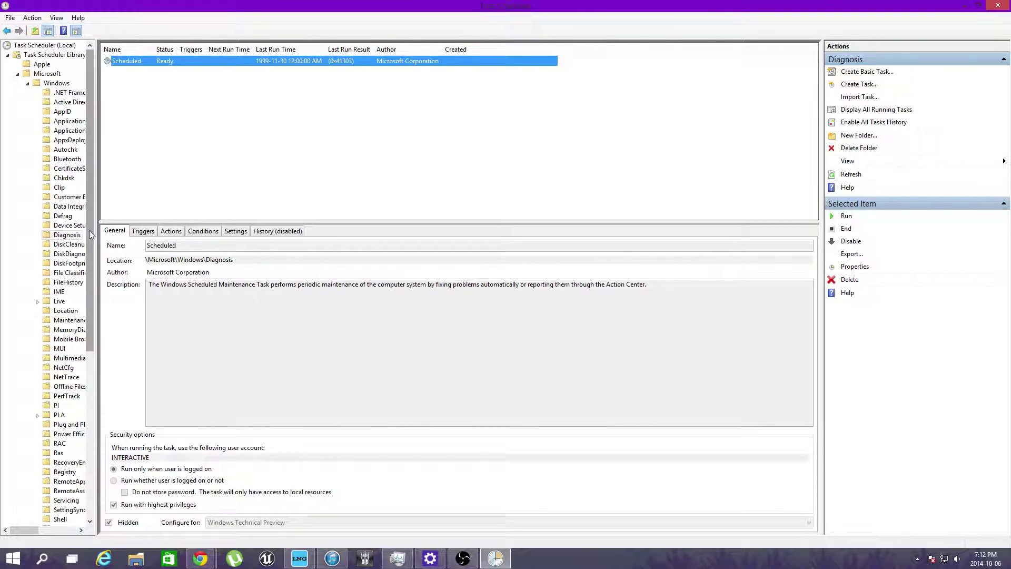
pyautogui.scroll(-2, 92, 281)
pyautogui.scroll(2, 92, 281)
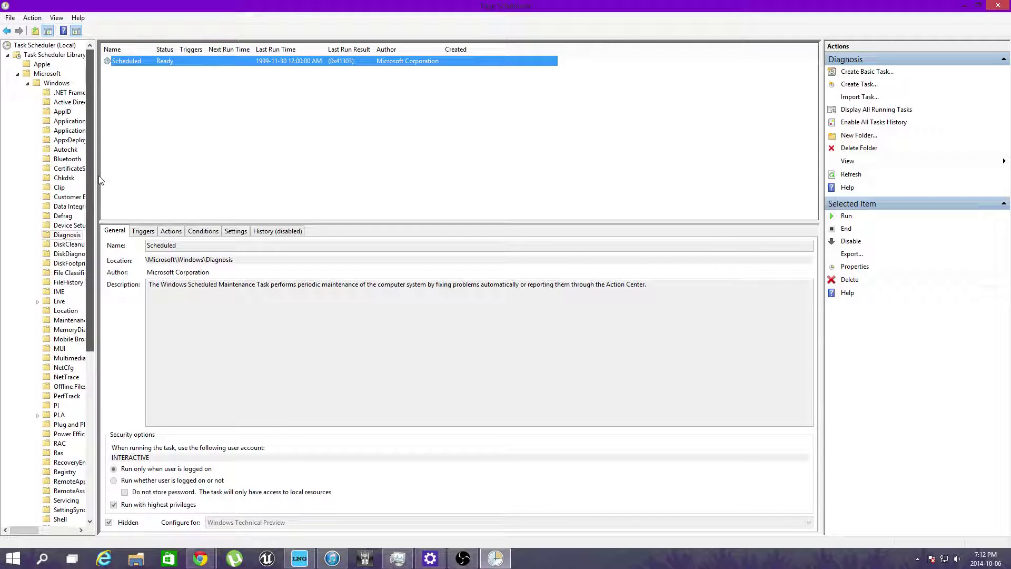
pyautogui.scroll(-4, 101, 245)
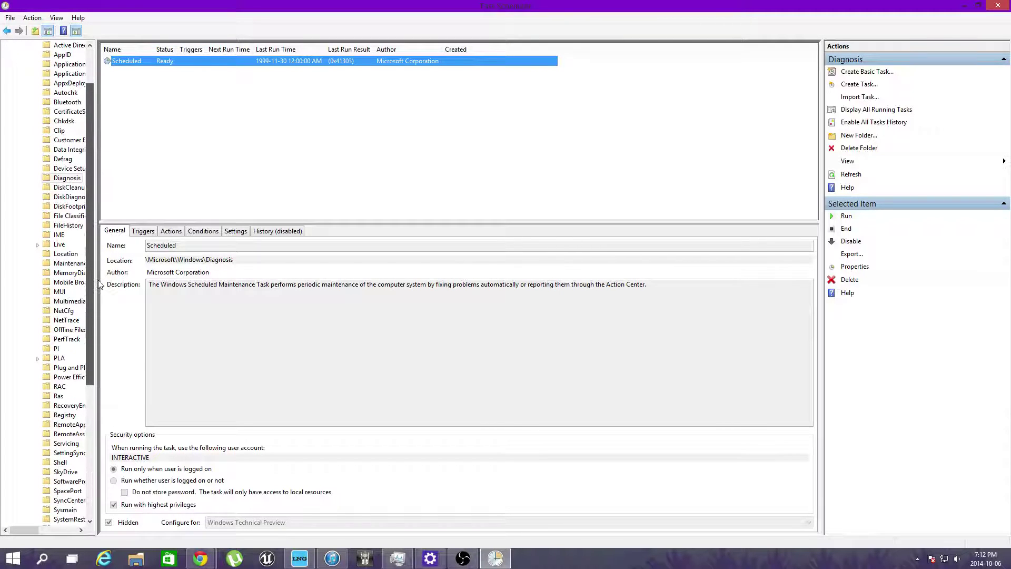
pyautogui.scroll(-3, 101, 326)
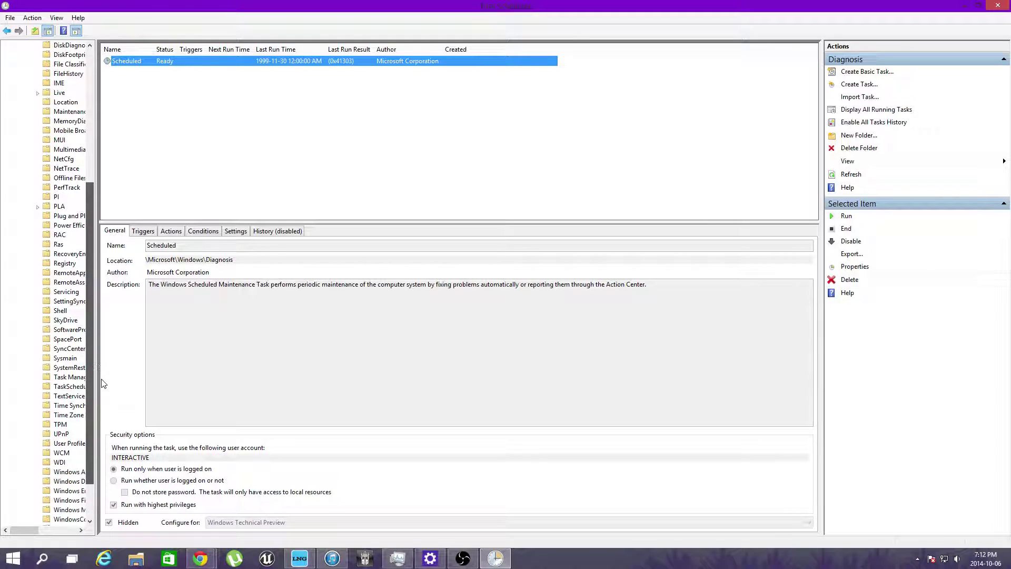
pyautogui.click(79, 443)
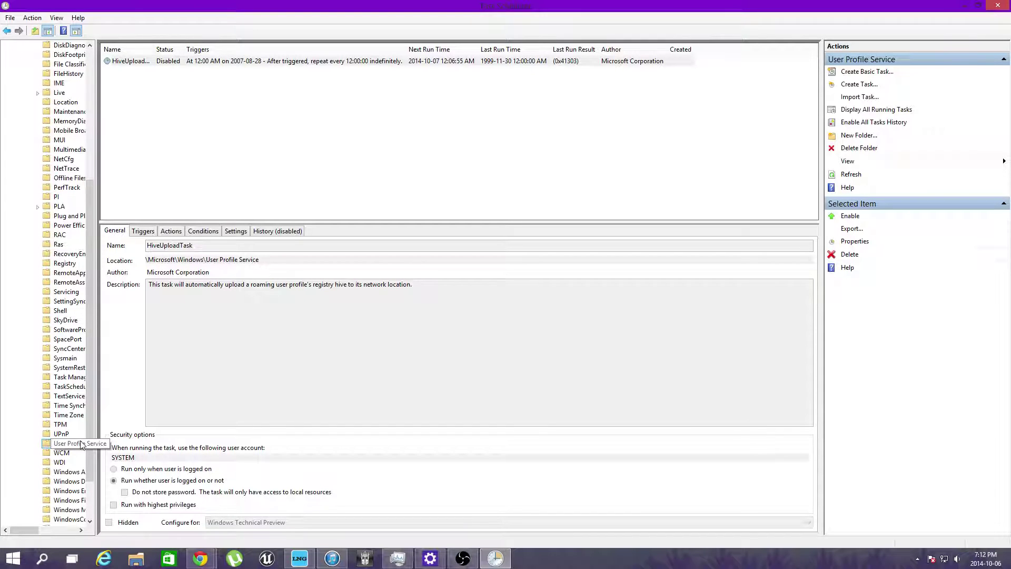
# Widen the Name column and select HiveUploadTask
pyautogui.moveTo(153, 51); pyautogui.dragTo(195, 52)
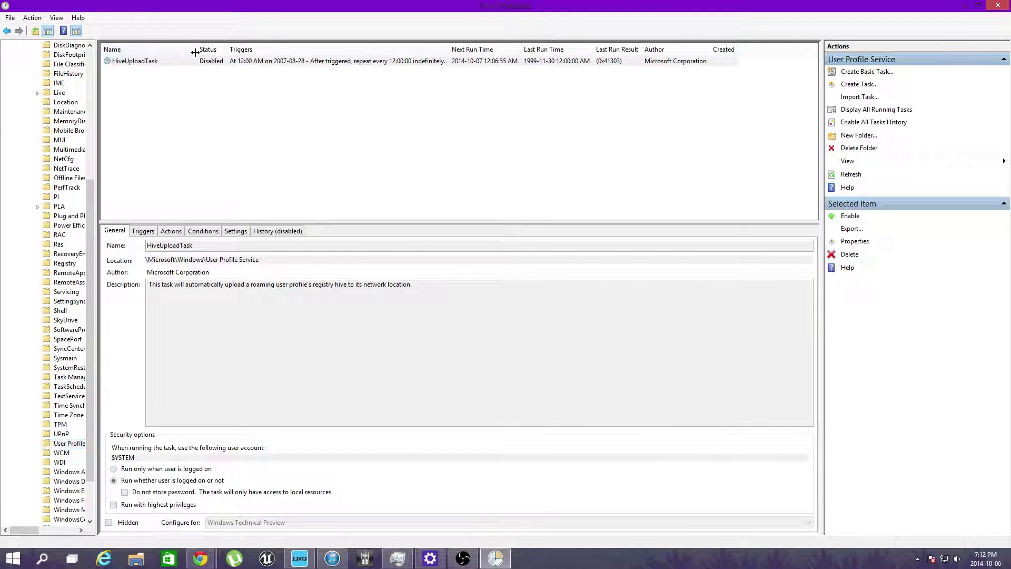
pyautogui.click(195, 61)
pyautogui.scroll(-2, 93, 466)
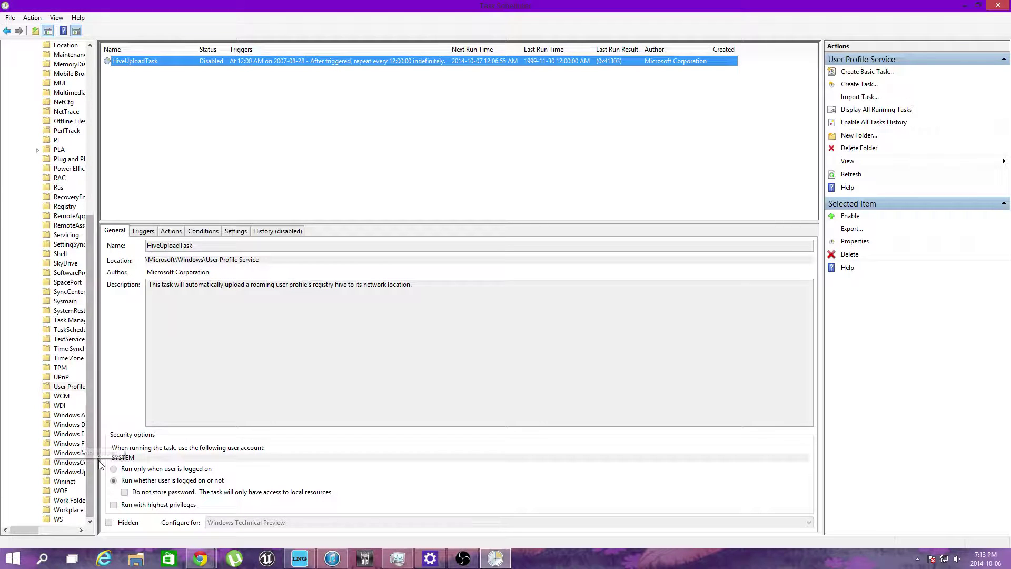
pyautogui.moveTo(95, 460); pyautogui.dragTo(155, 463)
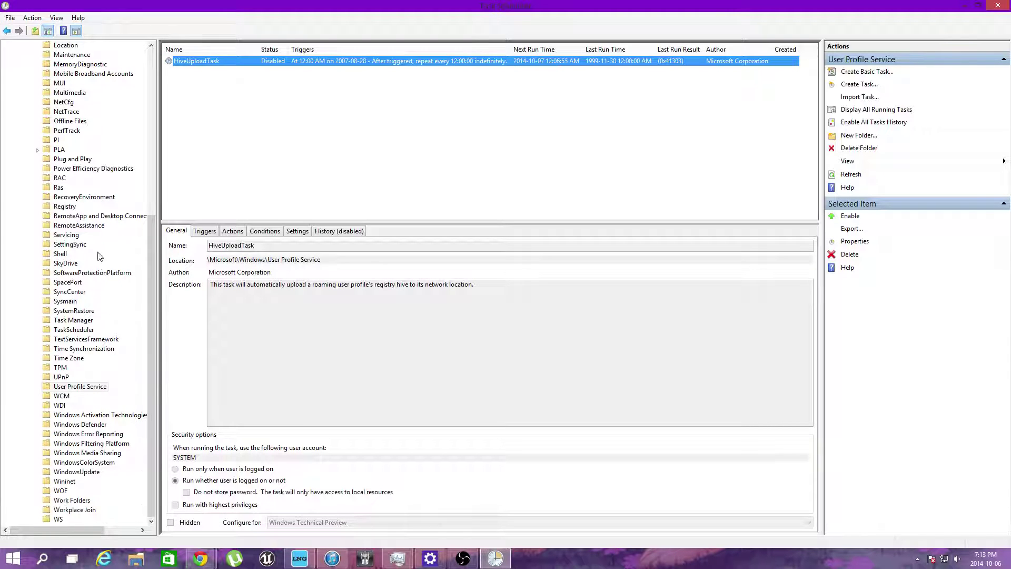
# Open the SyncCenter folder, then scroll up and select the Microsoft folder
pyautogui.scroll(2, 98, 251)
pyautogui.scroll(-2, 96, 244)
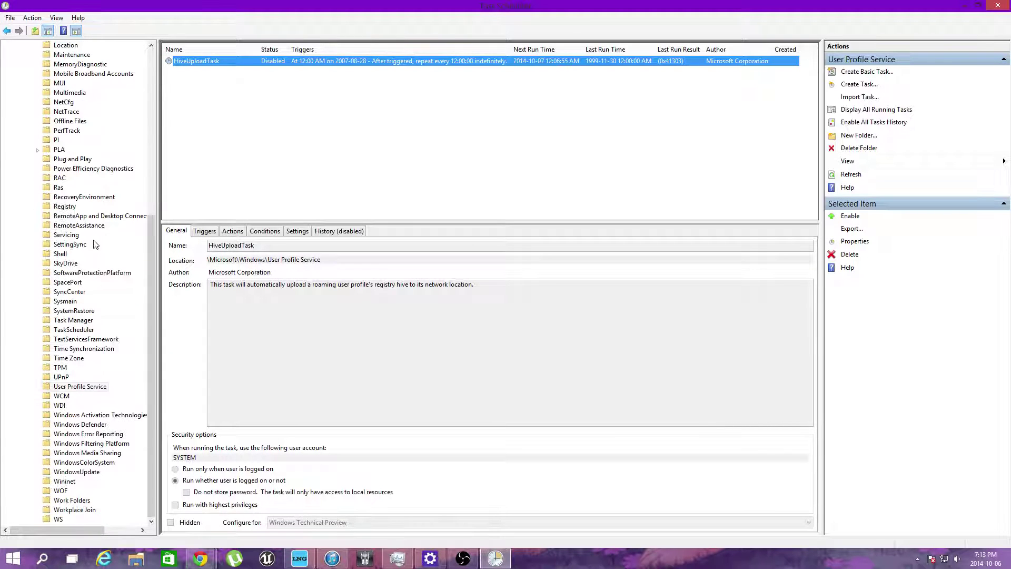
pyautogui.click(72, 295)
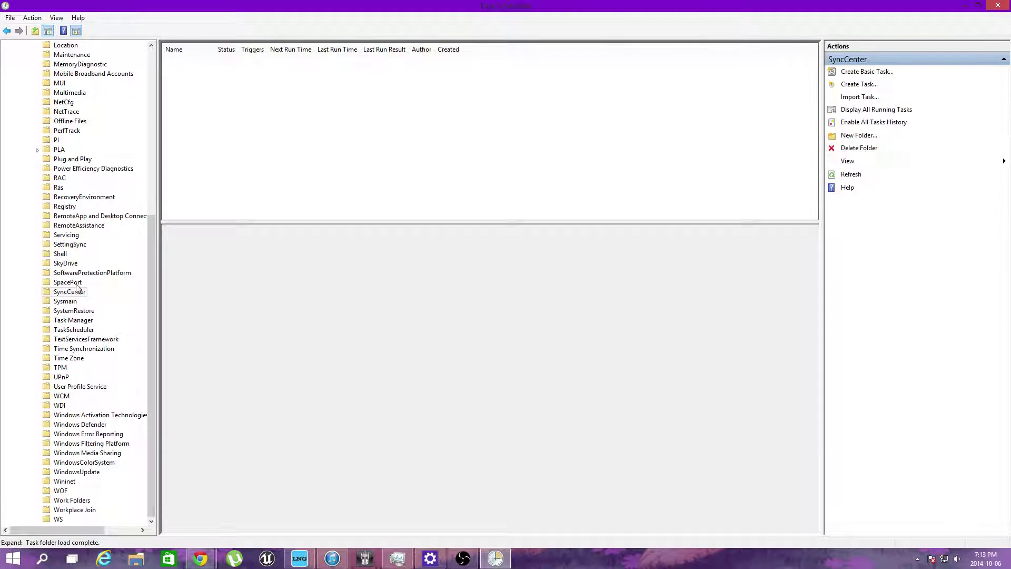
pyautogui.scroll(10, 79, 200)
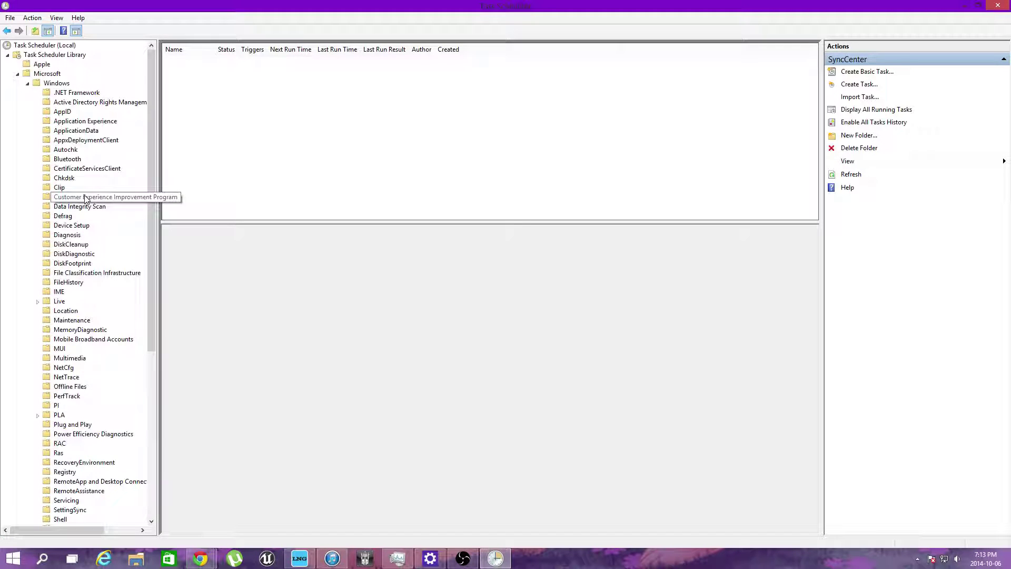
pyautogui.click(44, 84)
# Open the Apple folder's task list under Task Scheduler Library
pyautogui.click(43, 75)
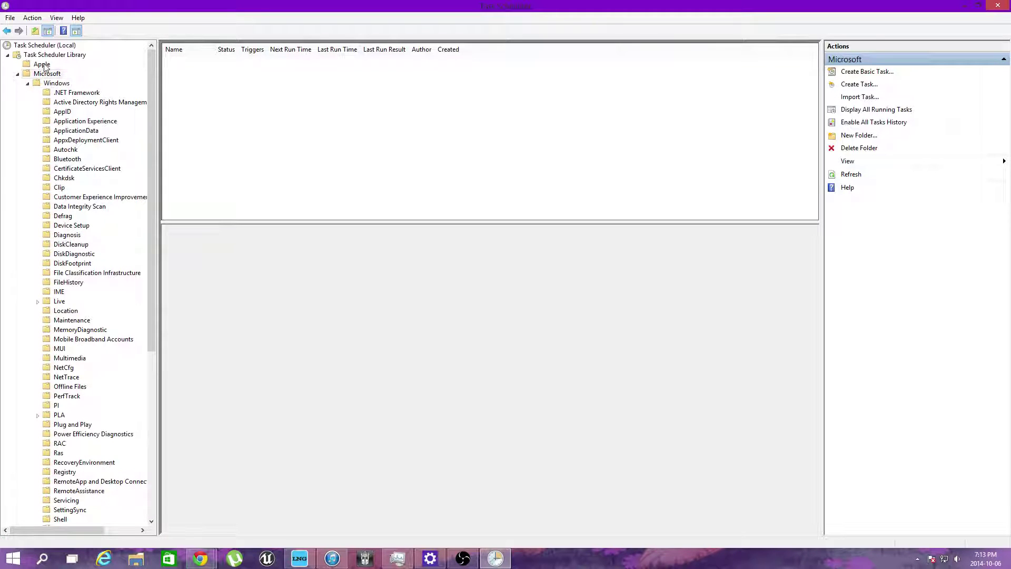
pyautogui.press('Up')
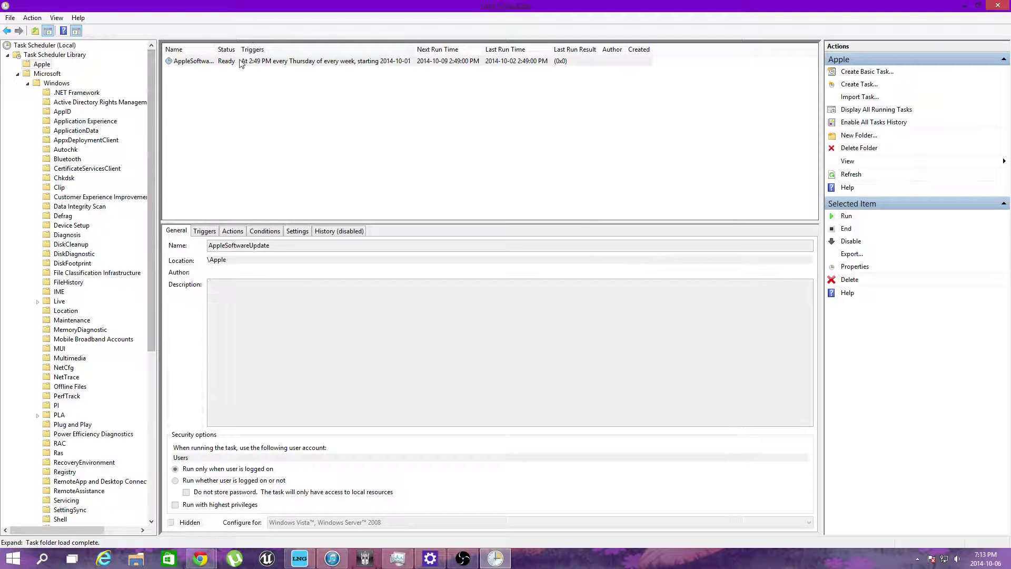
pyautogui.press('Up')
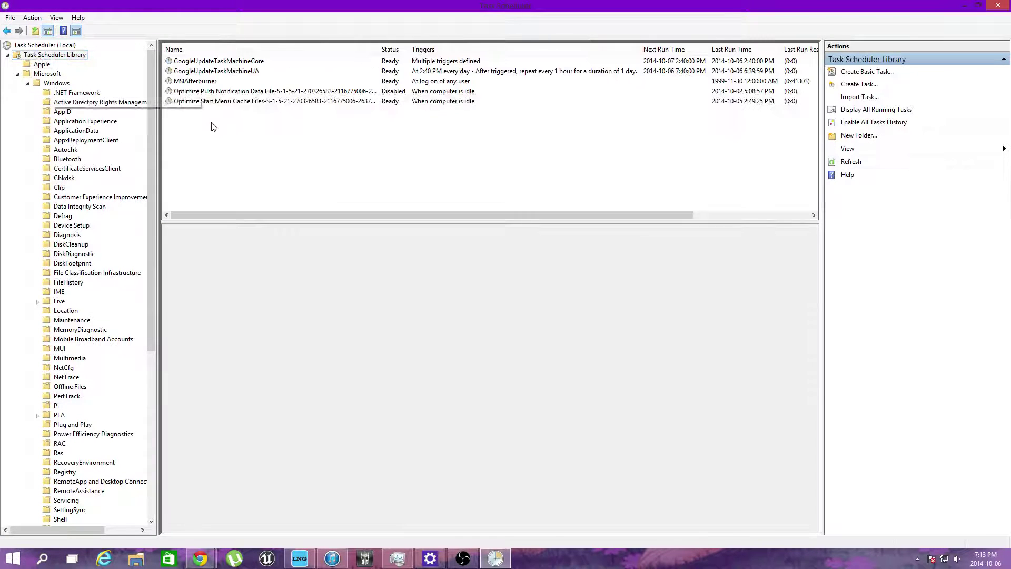
pyautogui.press('Down')
# Disable AppleSoftwareUpdate from its context menu, then go to Task Scheduler (Local)
pyautogui.click(185, 59)
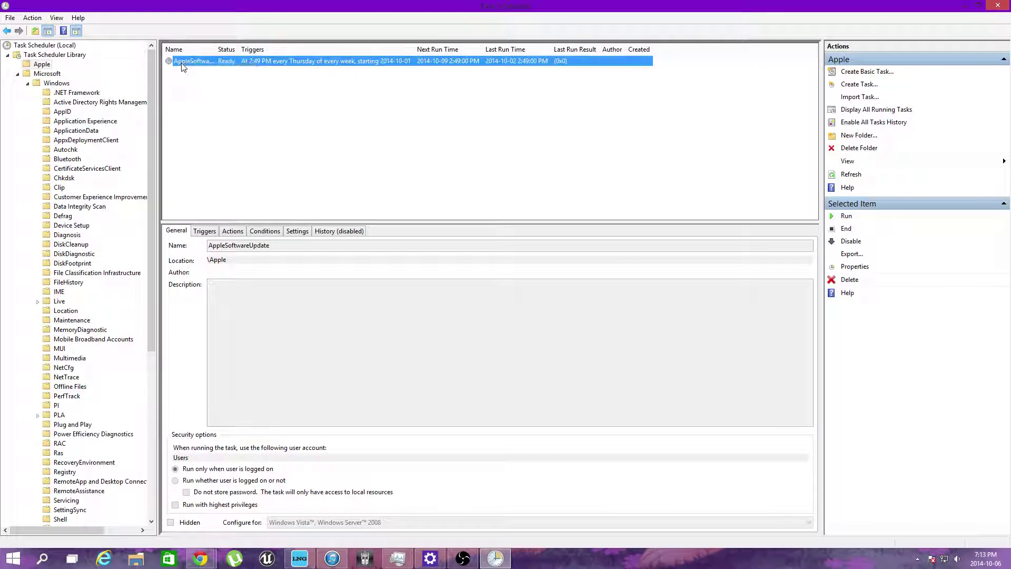
pyautogui.rightClick(182, 61)
pyautogui.click(231, 90)
pyautogui.click(64, 55)
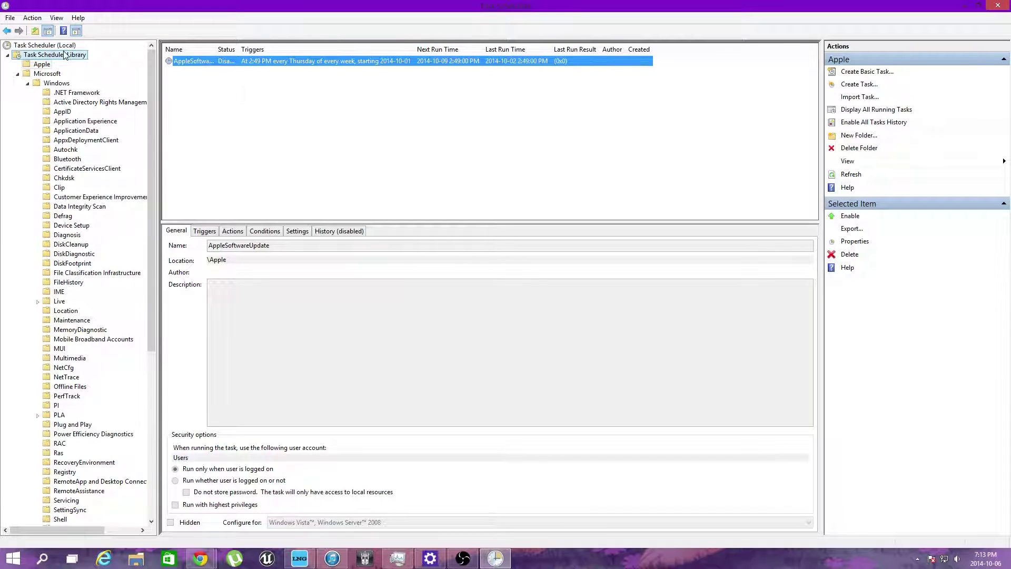
pyautogui.click(59, 46)
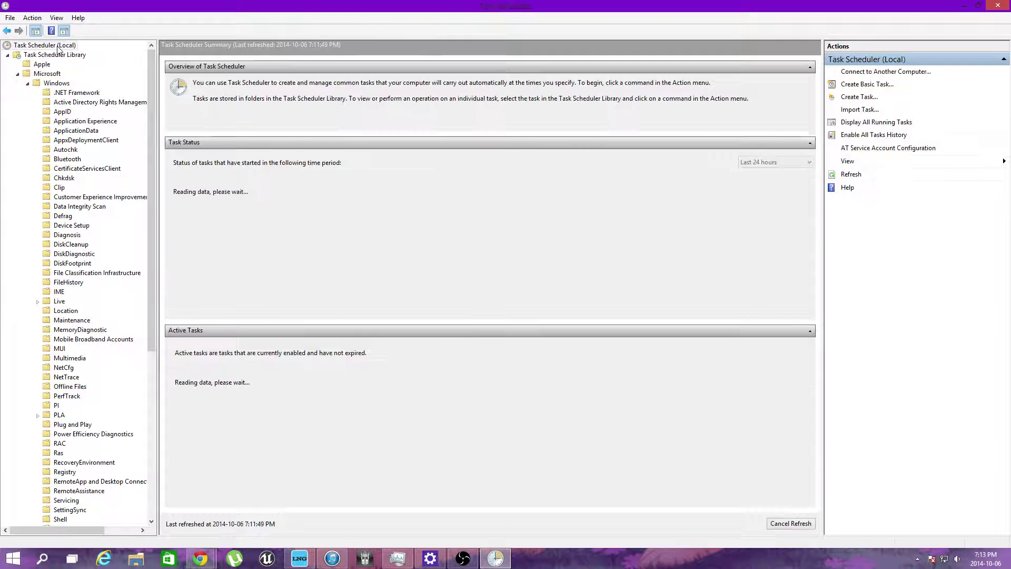
# Scroll Active Tasks to select Uploader and widen the Location column to show full paths
pyautogui.scroll(-11, 230, 444)
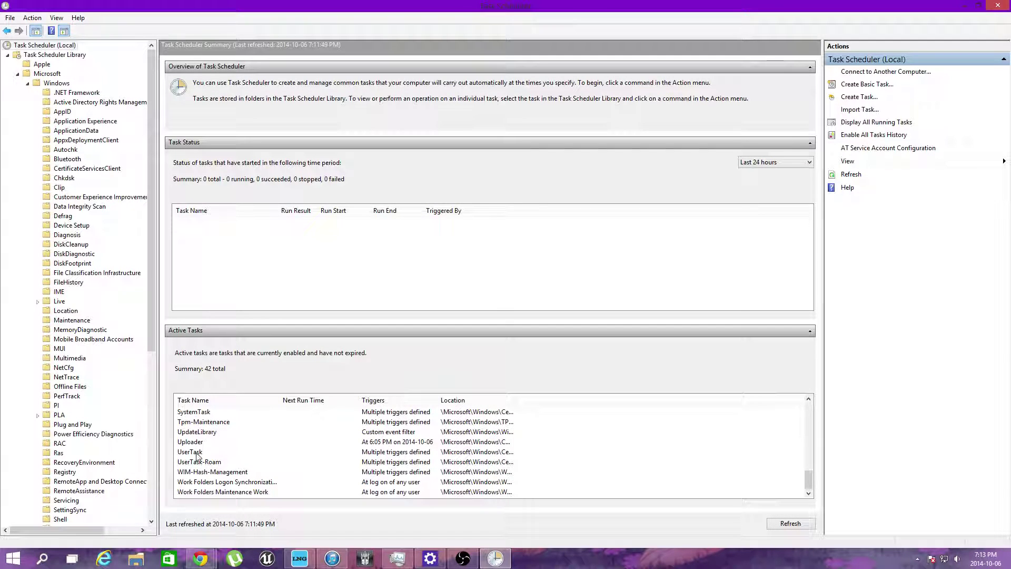
pyautogui.click(192, 455)
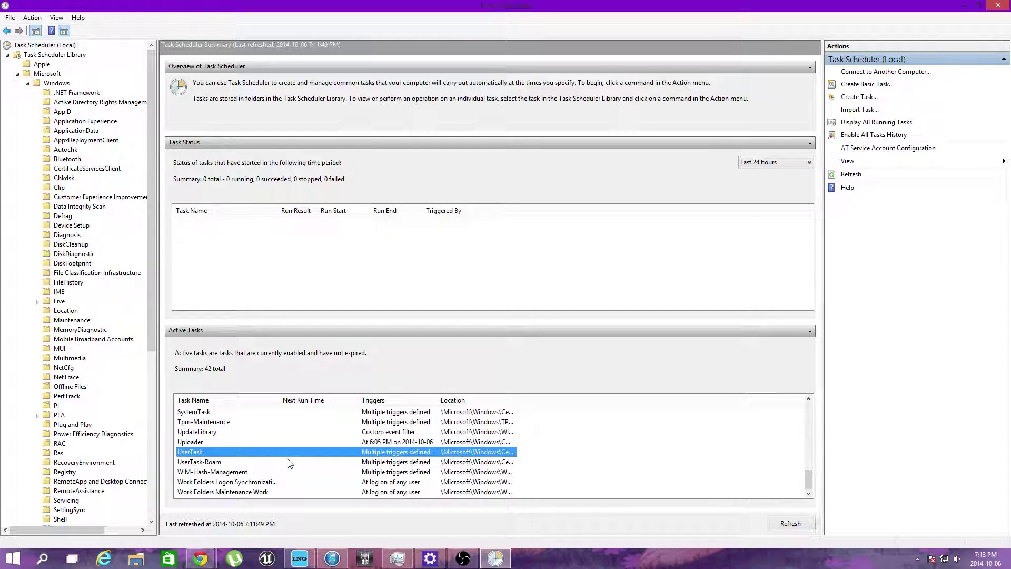
pyautogui.click(203, 443)
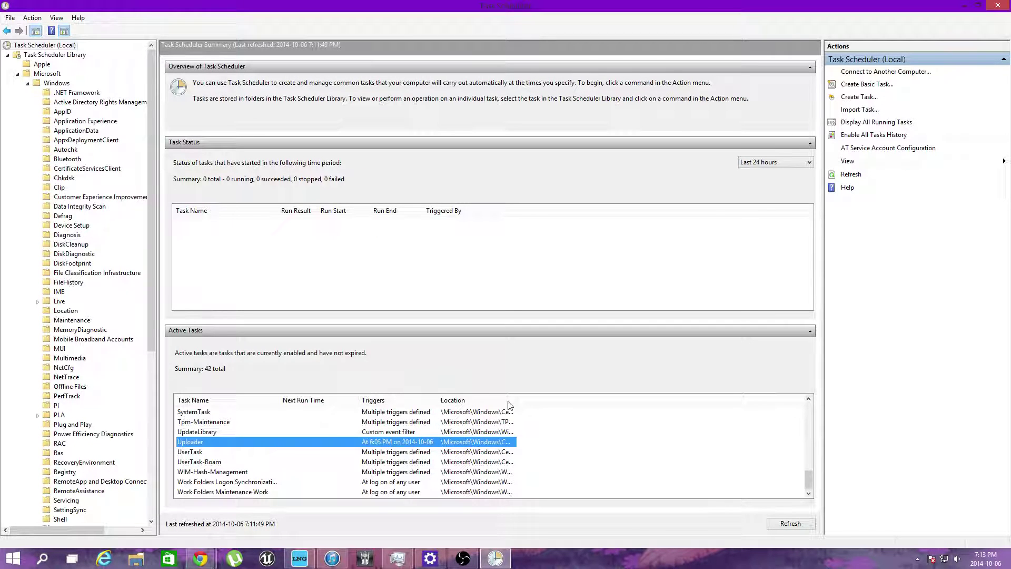
pyautogui.moveTo(517, 403); pyautogui.dragTo(677, 421)
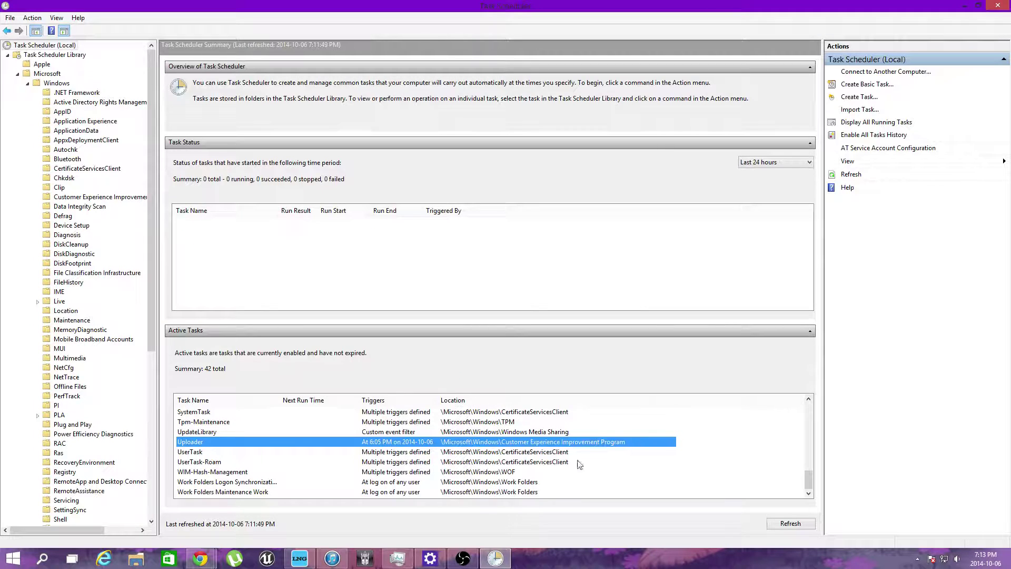
# Open Uploader from Active Tasks, disable it in its folder, then select UsbCeip to view its details
pyautogui.doubleClick(199, 442)
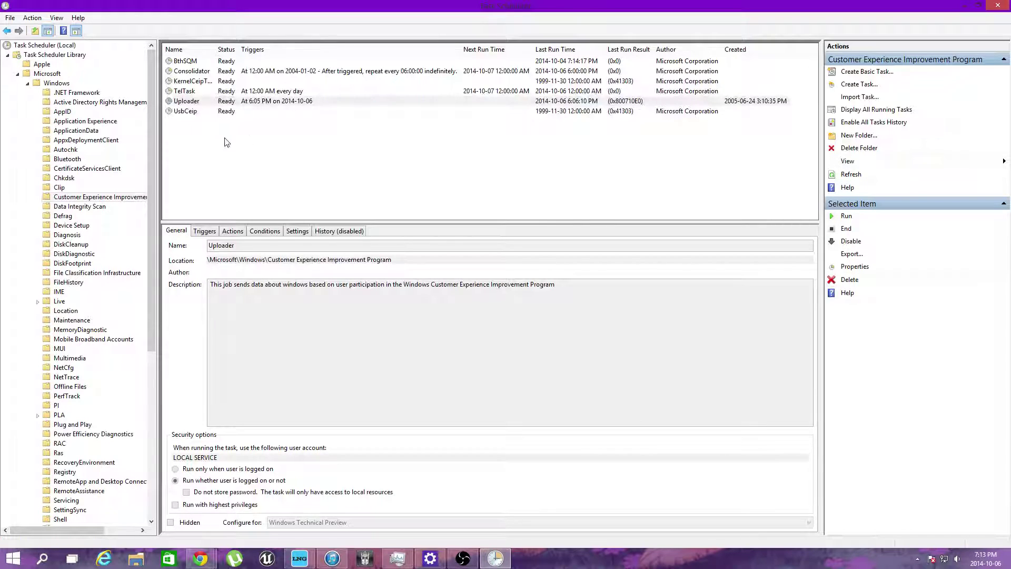
pyautogui.click(183, 103)
pyautogui.rightClick(183, 103)
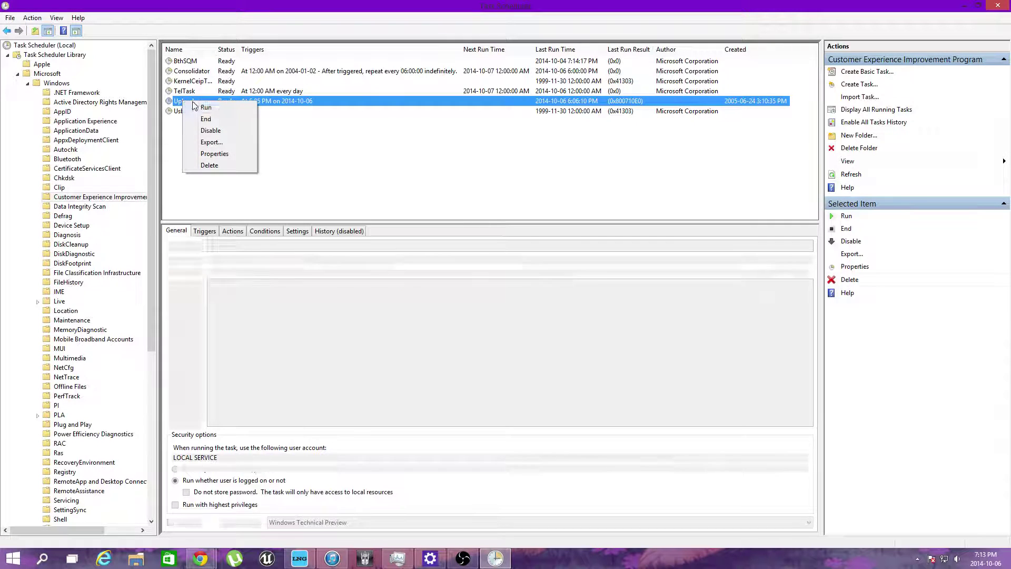
pyautogui.click(236, 130)
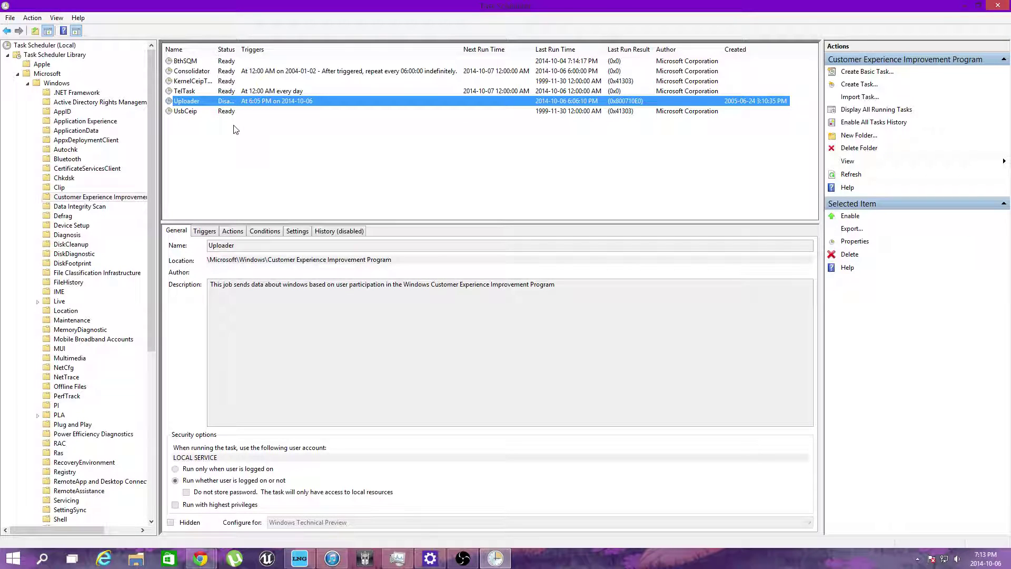
pyautogui.click(194, 112)
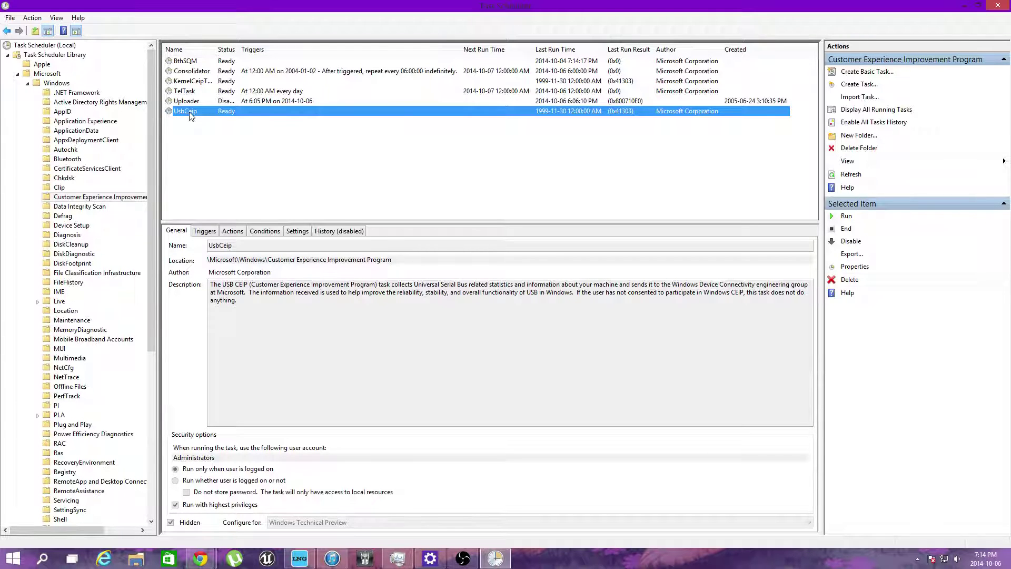
pyautogui.click(48, 46)
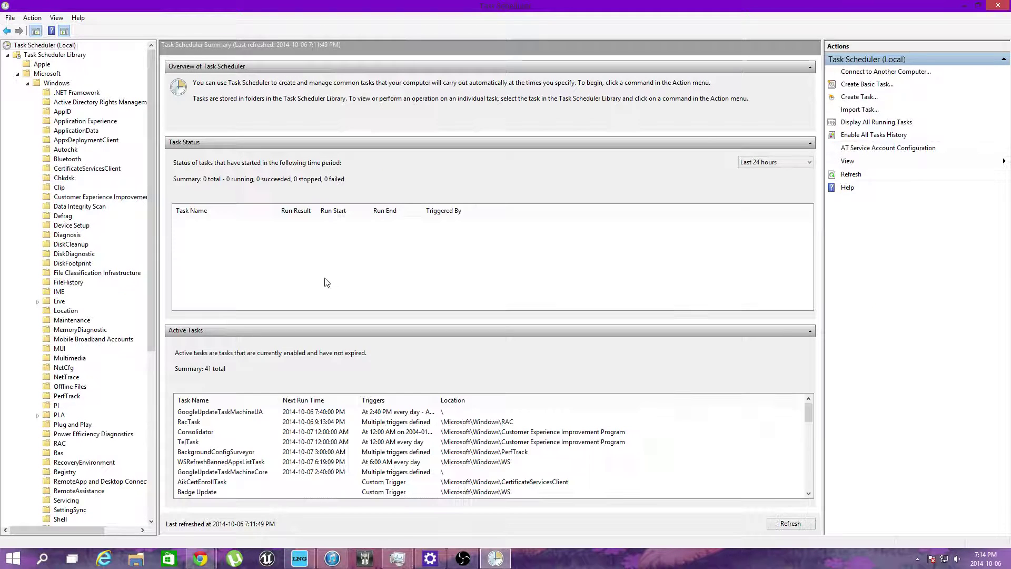
pyautogui.scroll(-11, 226, 484)
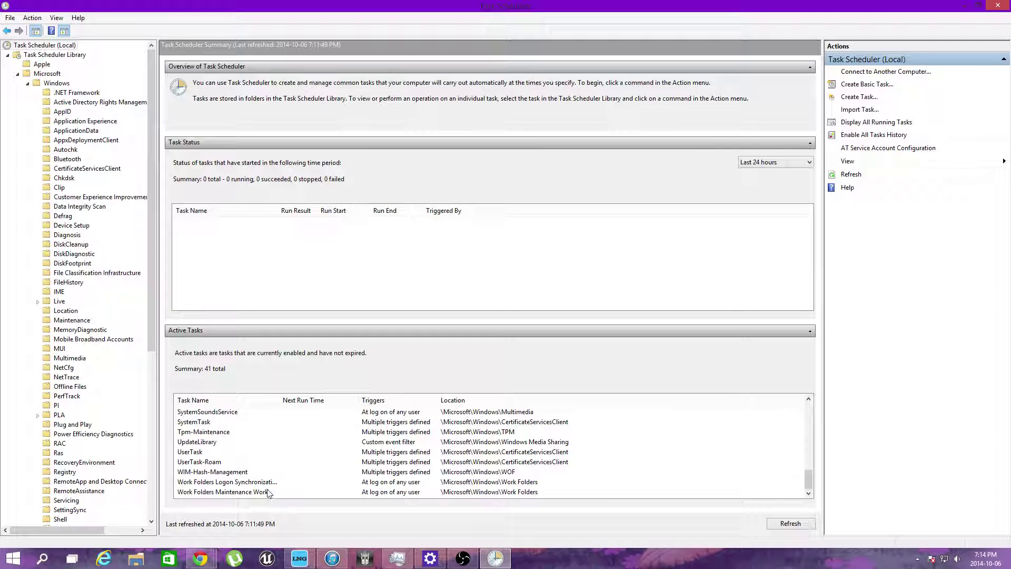
pyautogui.scroll(5, 278, 475)
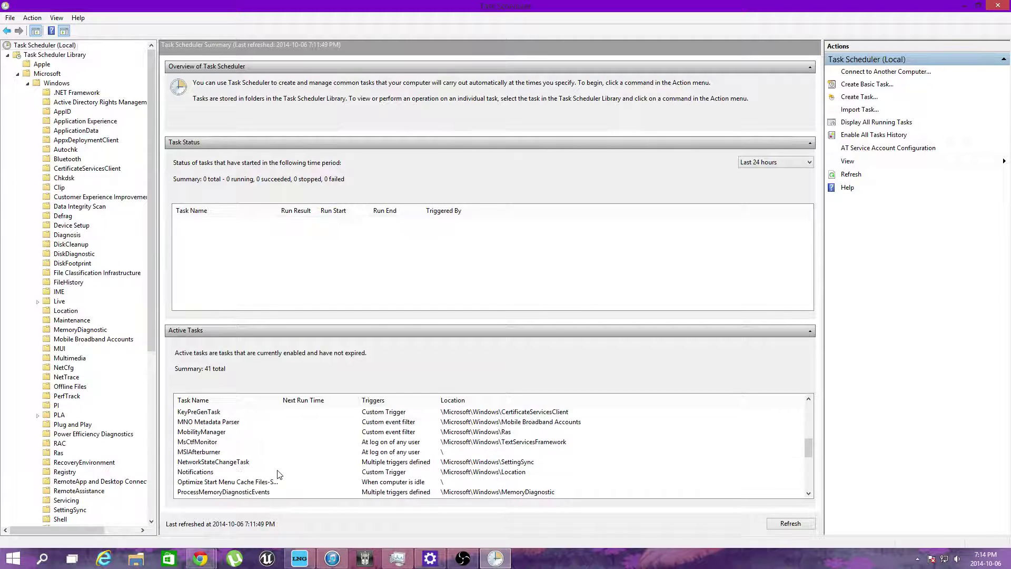
pyautogui.scroll(2, 278, 474)
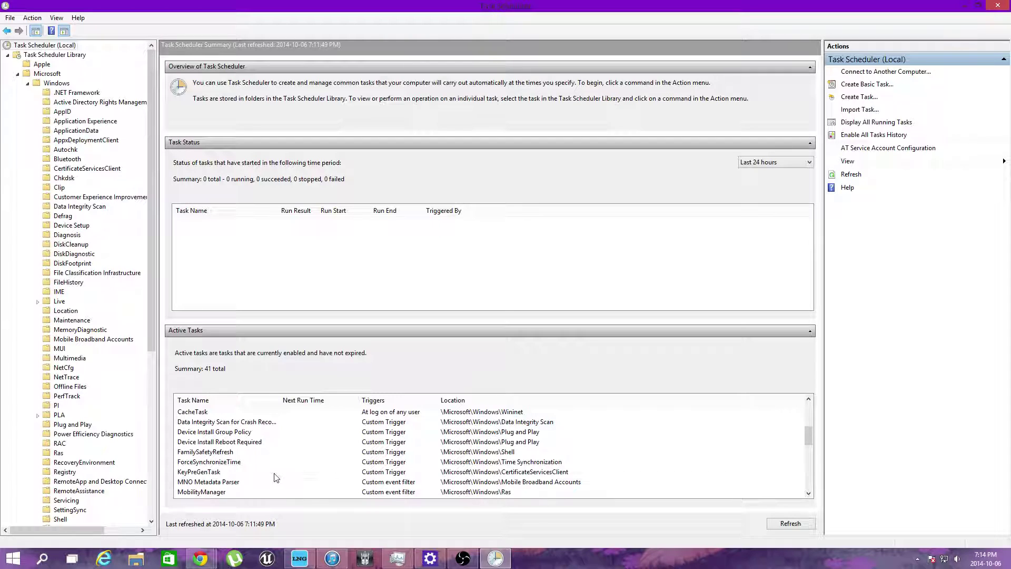
pyautogui.click(210, 473)
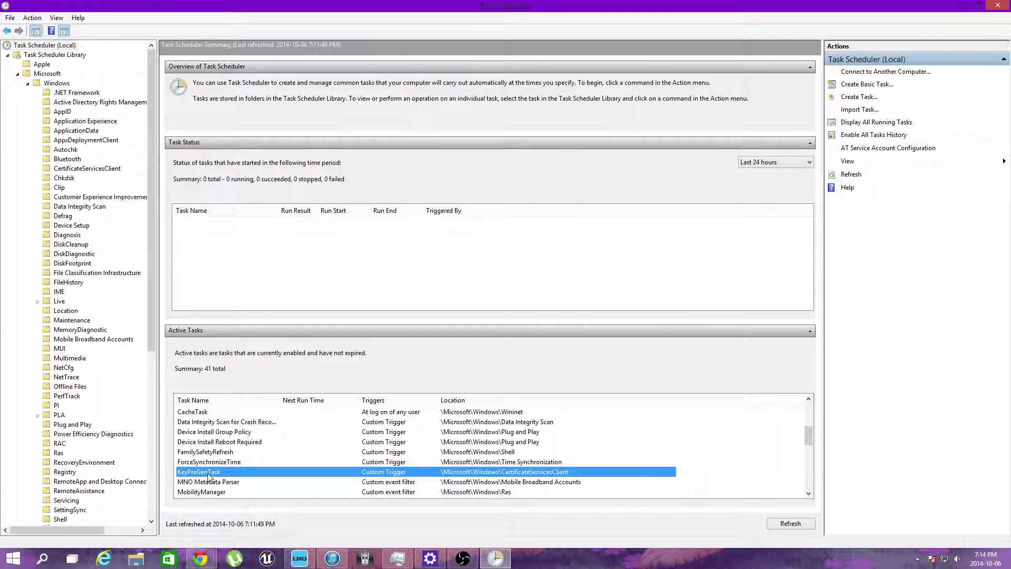
pyautogui.scroll(5, 209, 477)
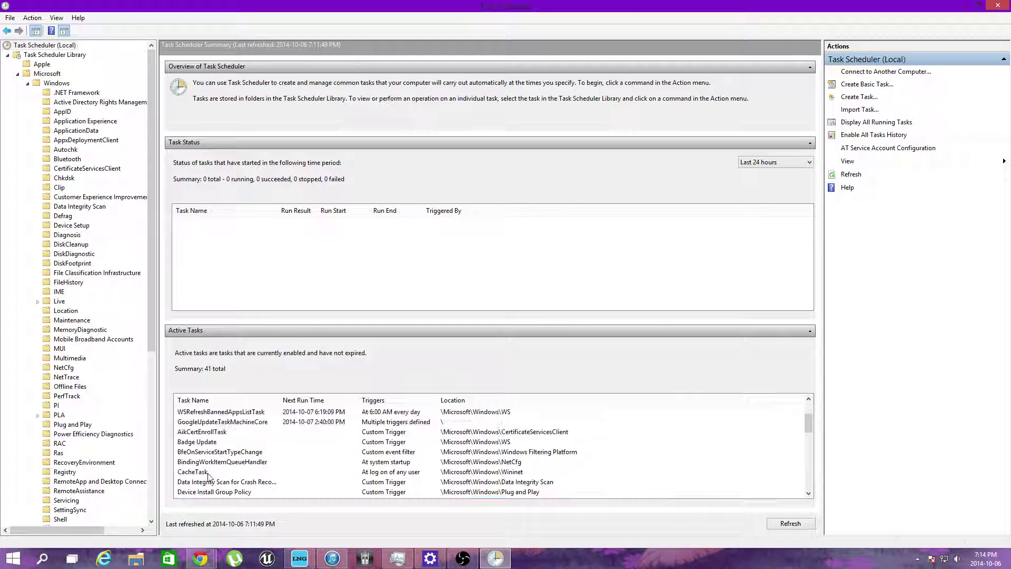